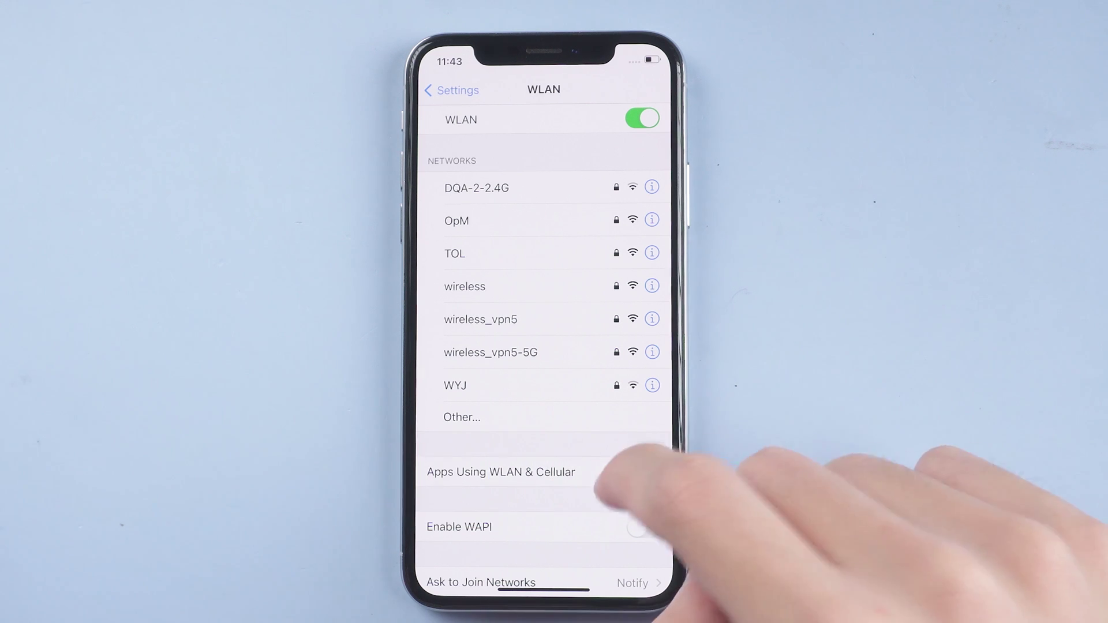
Under Apps Using WLAN & Cellular, set the Settings app to WLAN & Cellular Data.
left_click(554, 472)
left_click(554, 230)
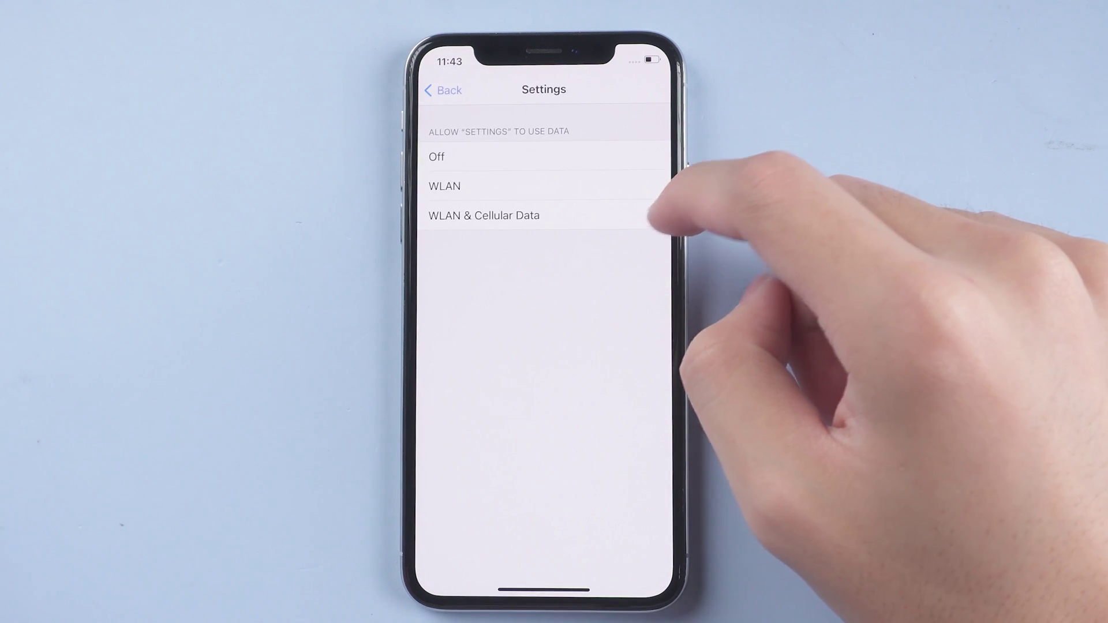
left_click(652, 217)
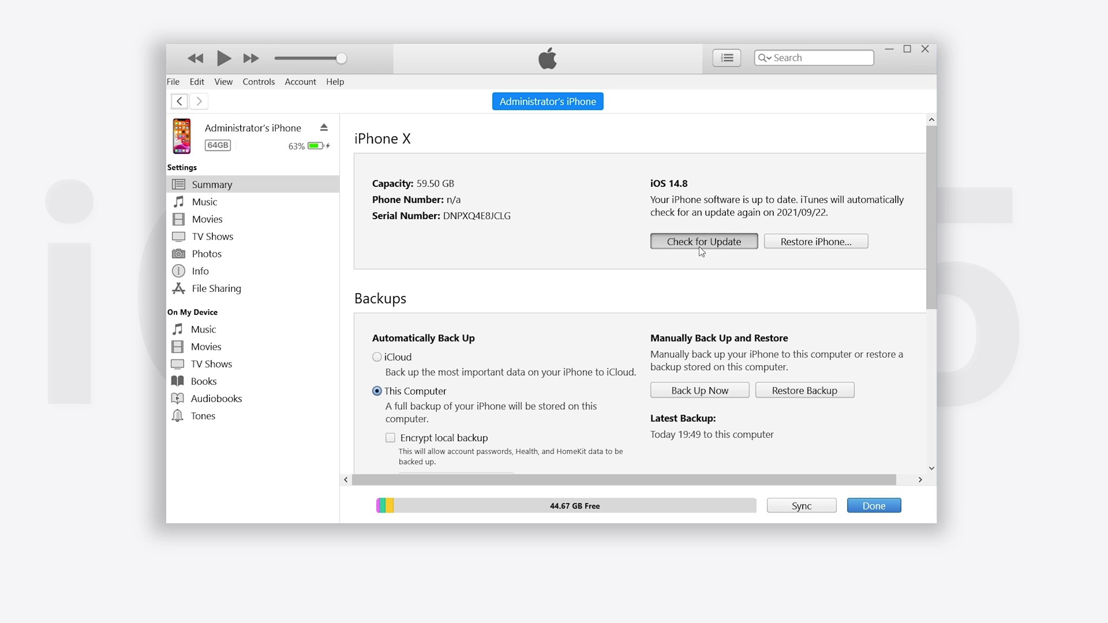
Check for an iPhone software update in the iTunes Summary to get iOS 15.0.
left_click(701, 249)
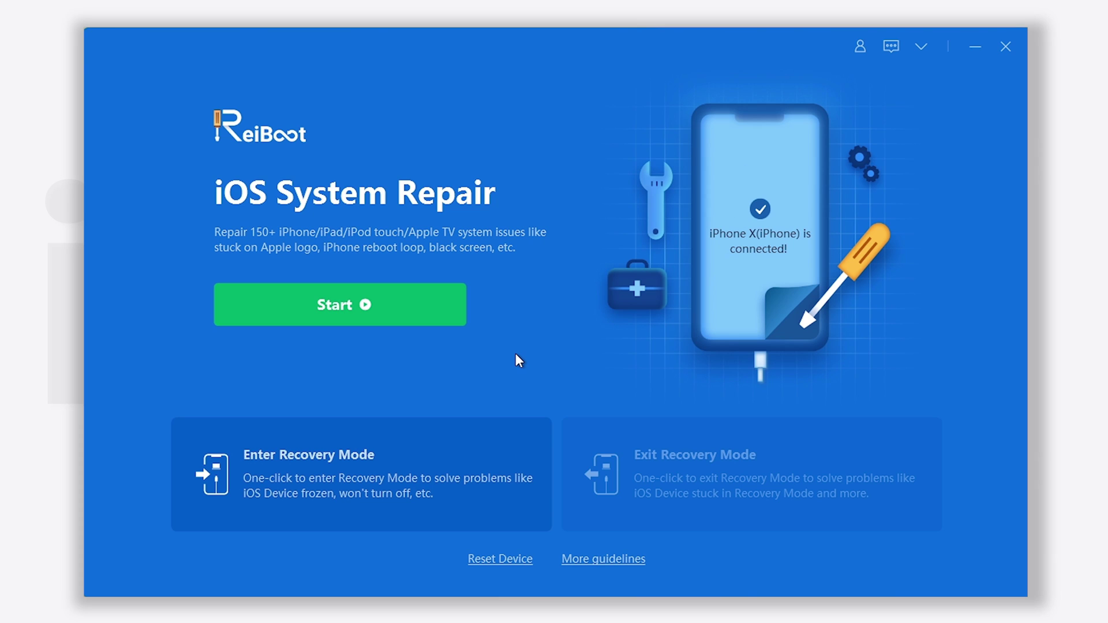
Start Standard Repair in ReiBoot and download the iOS 15.0 firmware package.
left_click(447, 318)
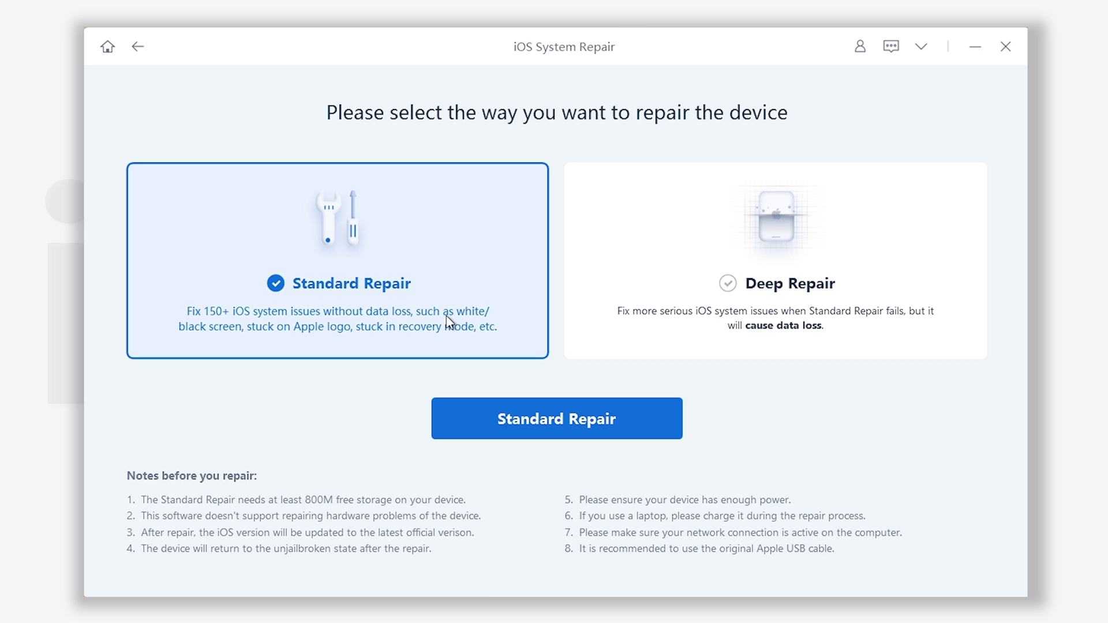
left_click(485, 418)
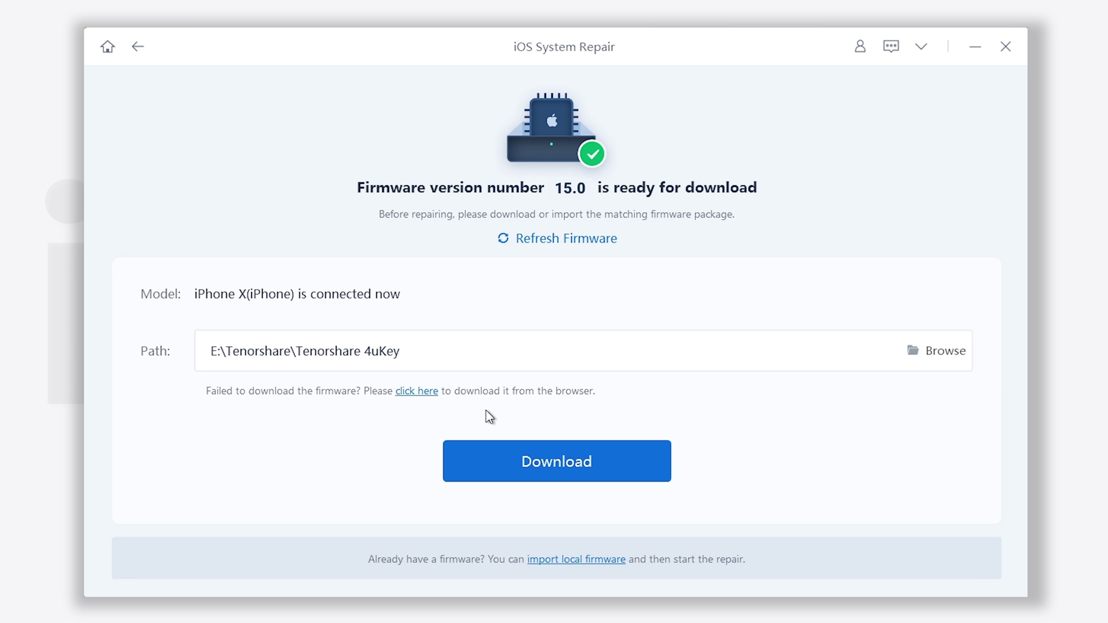
left_click(490, 474)
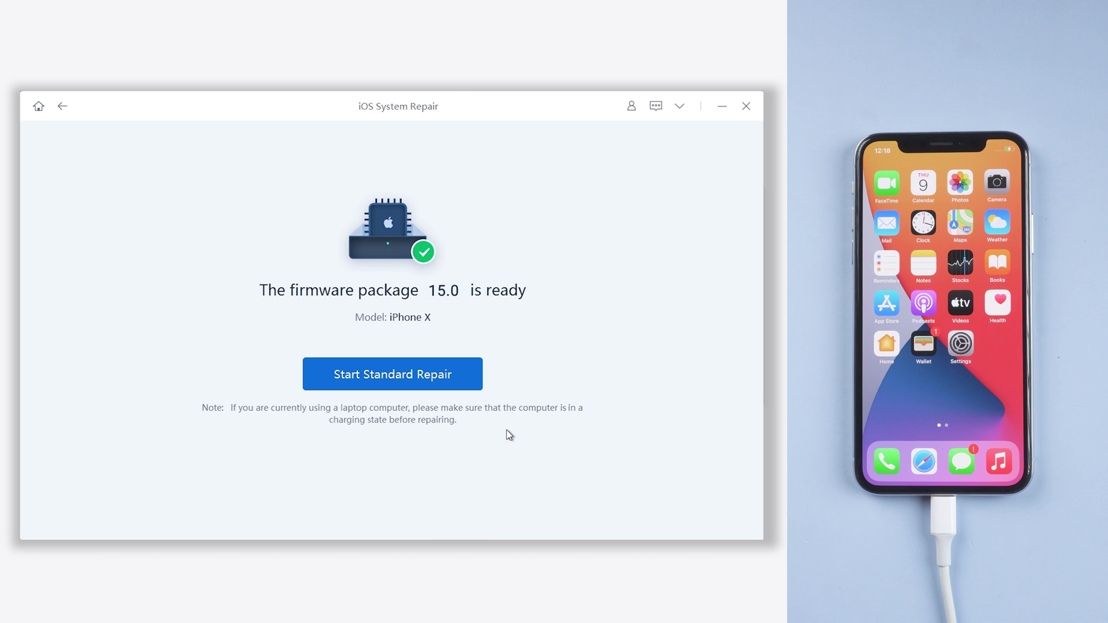
Start Standard Repair of the iPhone X with the downloaded iOS 15.0 firmware.
left_click(464, 370)
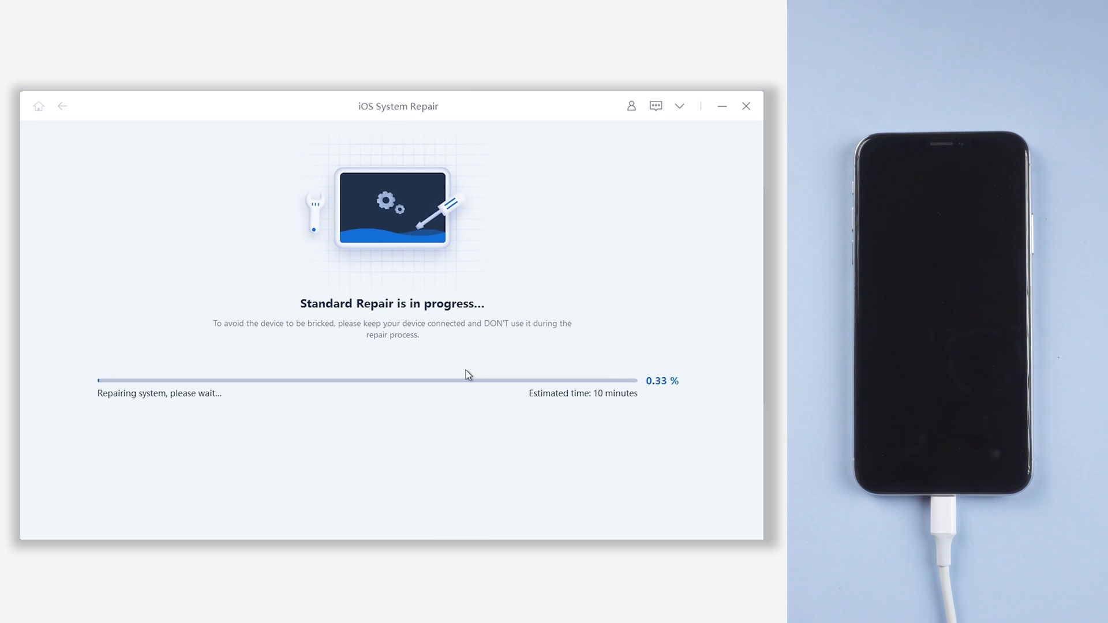